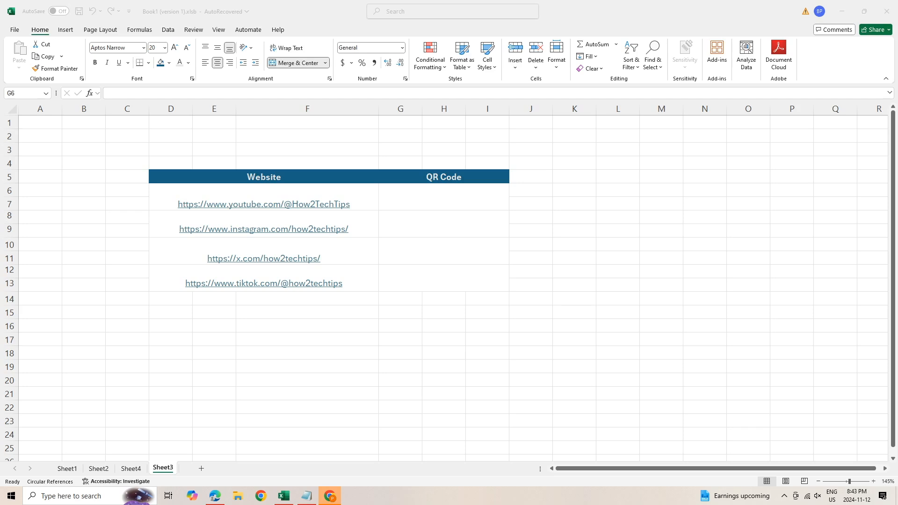
pyautogui.hotkey('alt', 'Tab')
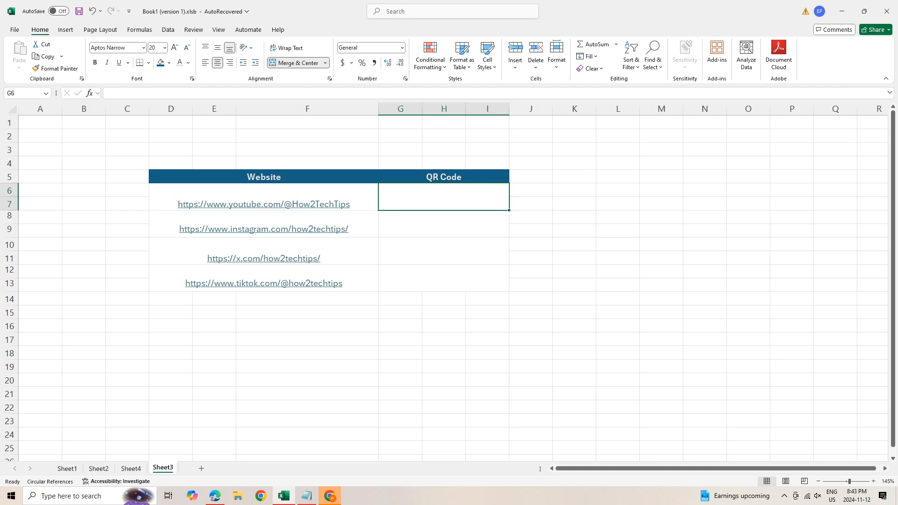
pyautogui.hotkey('alt', 'Tab')
pyautogui.rightClick(369, 98)
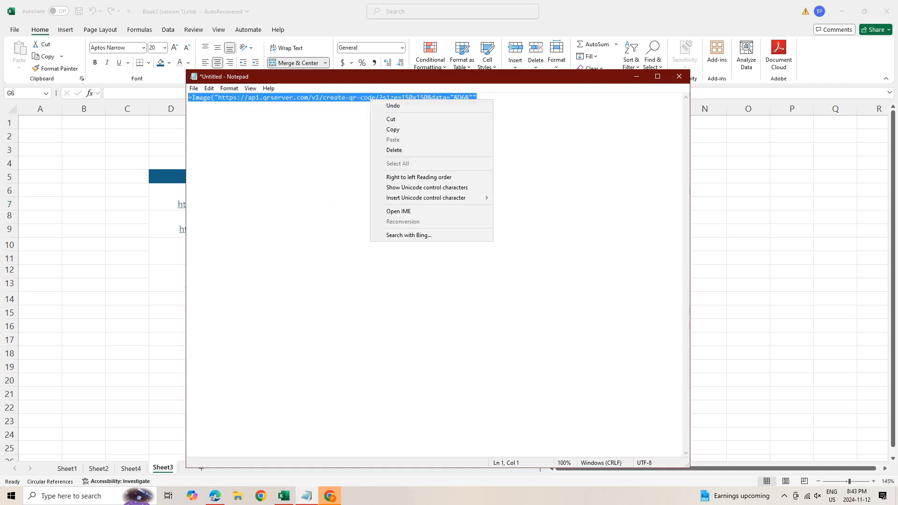
pyautogui.click(388, 128)
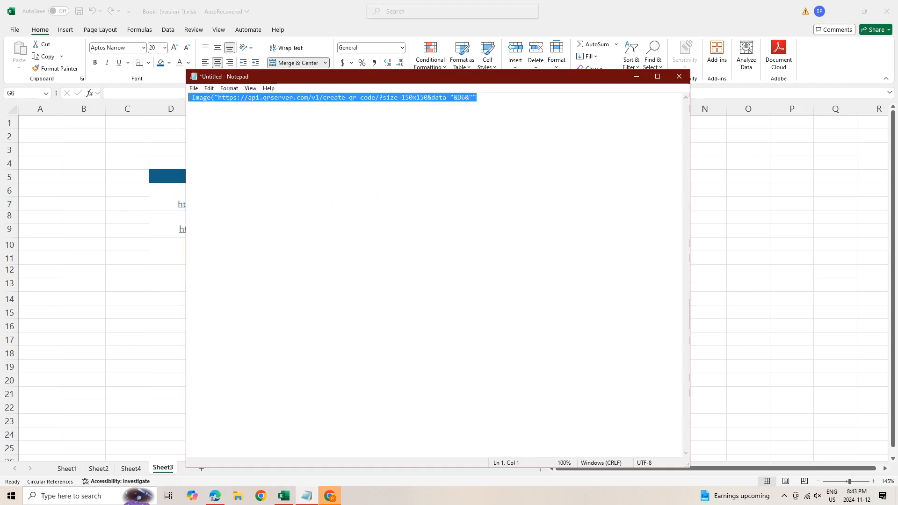
# Switch back to Excel, paste the copied QR code formula into cell G6 and answer the security notice.
pyautogui.hotkey('alt', 'Tab')
pyautogui.rightClick(202, 89)
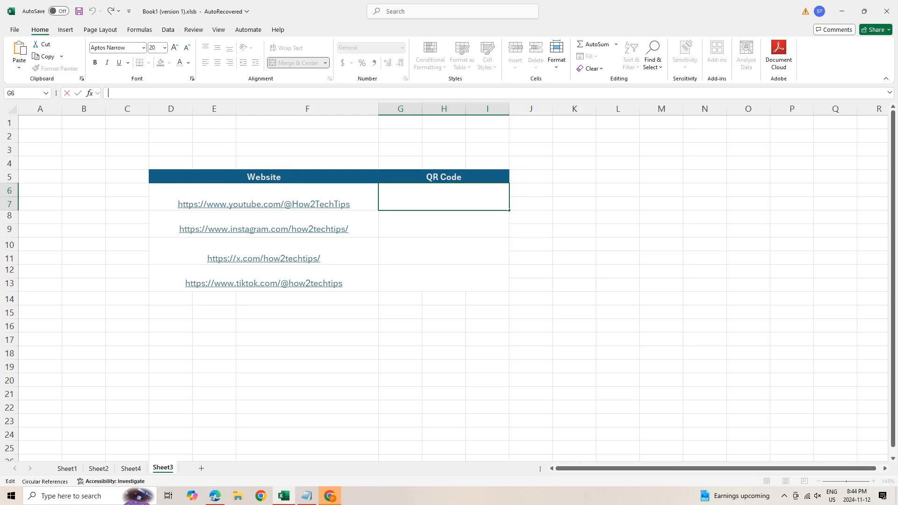
pyautogui.press('Escape')
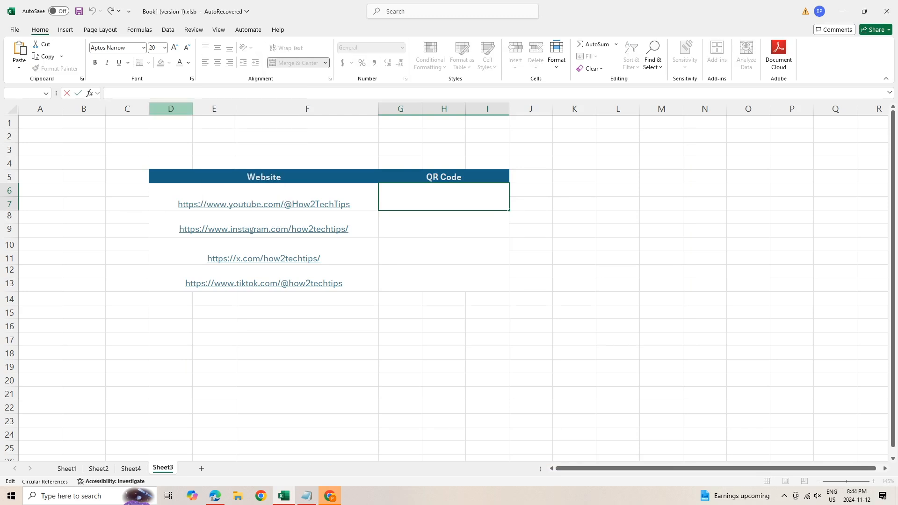
pyautogui.rightClick(176, 95)
pyautogui.click(199, 143)
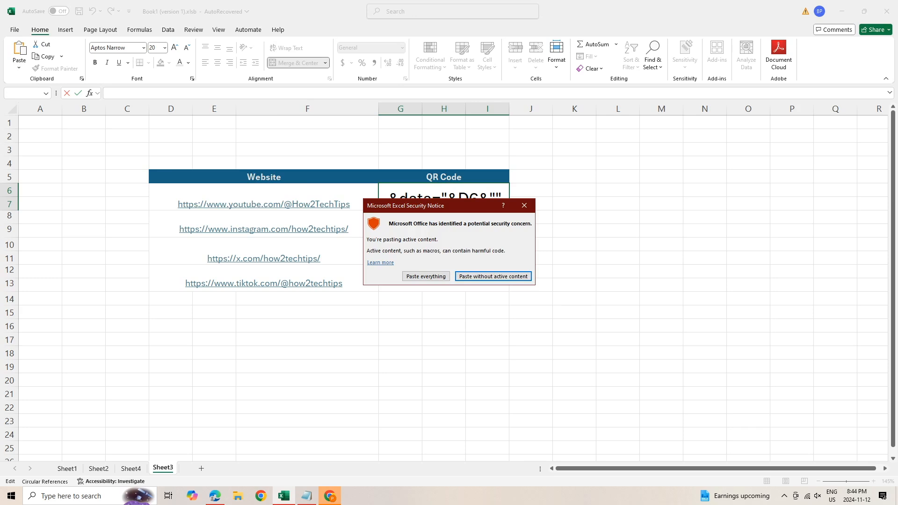
pyautogui.press('Return')
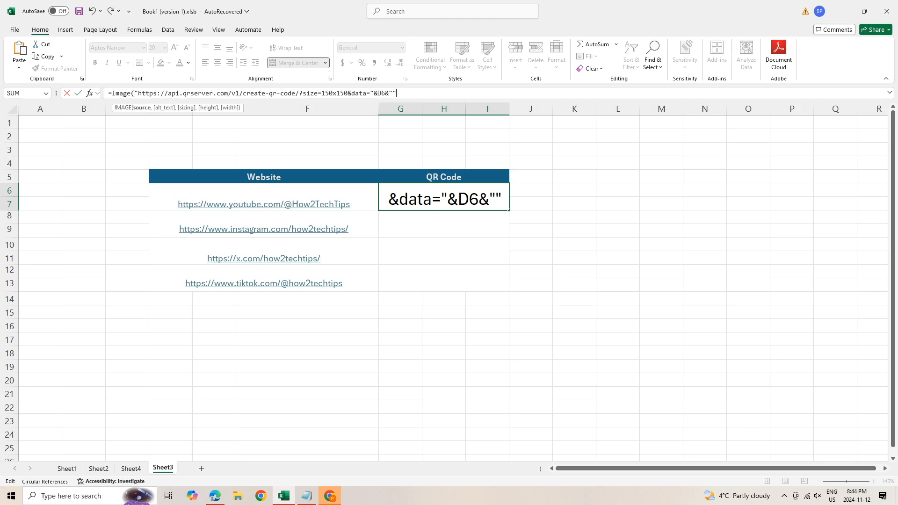
# Try G25 in place of D6 as the data cell reference in the IMAGE formula.
pyautogui.click(387, 93)
pyautogui.scroll(-3, 449, 281)
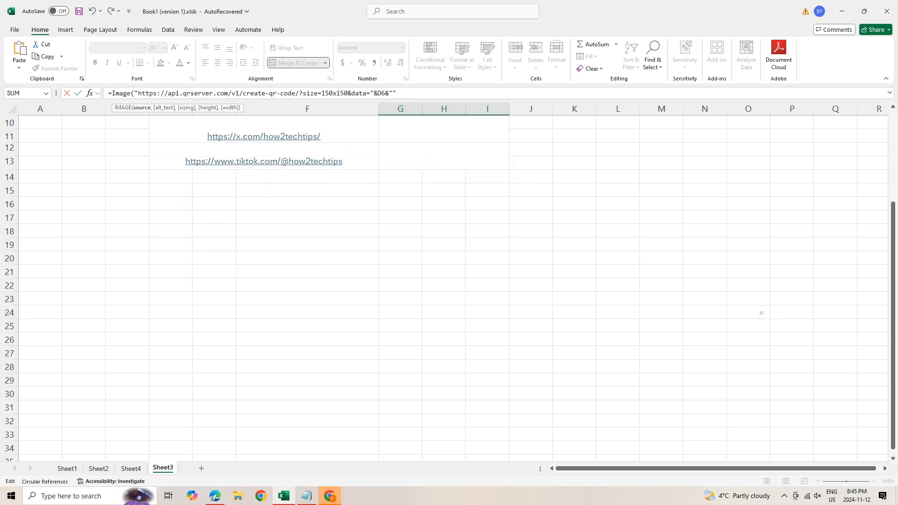
pyautogui.scroll(3, 449, 281)
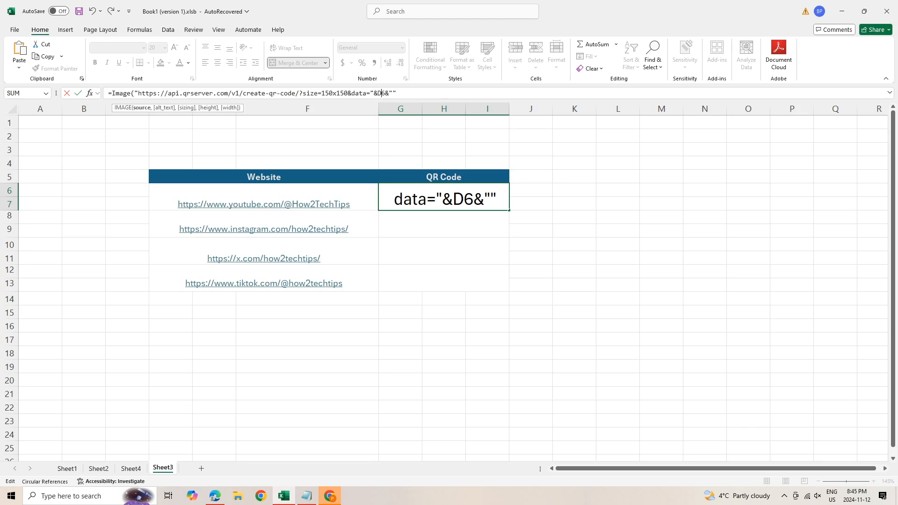
pyautogui.press('BackSpace')
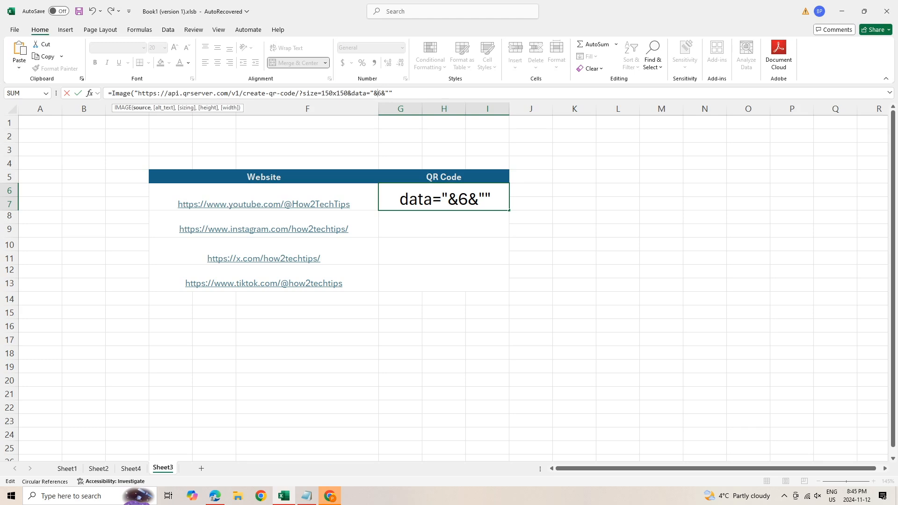
pyautogui.press('Delete')
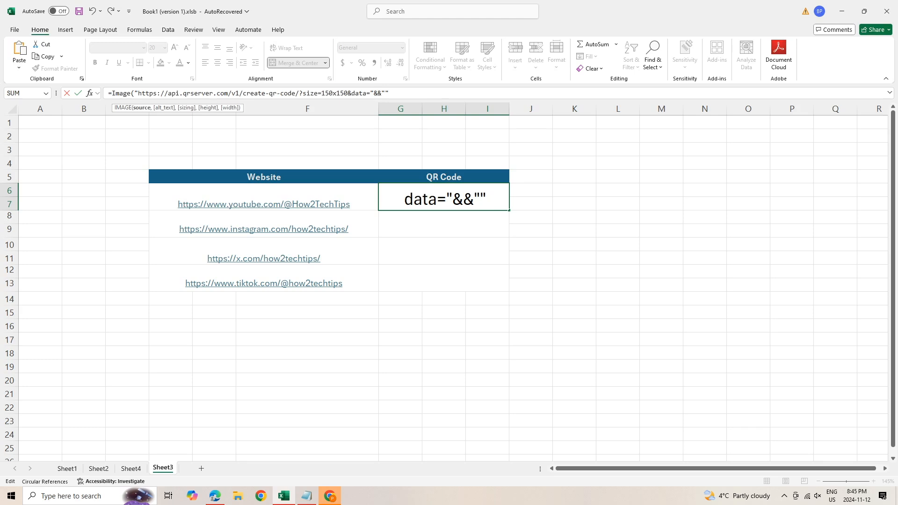
pyautogui.write('G')
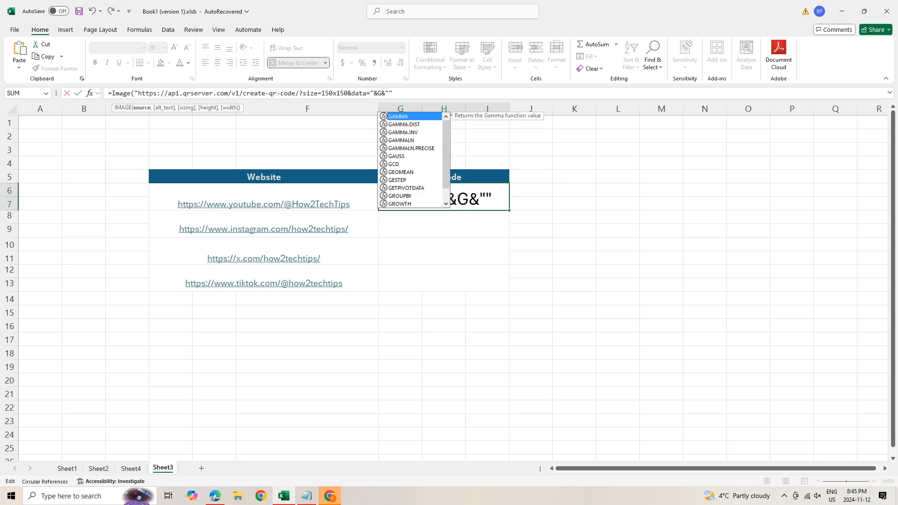
pyautogui.write('25')
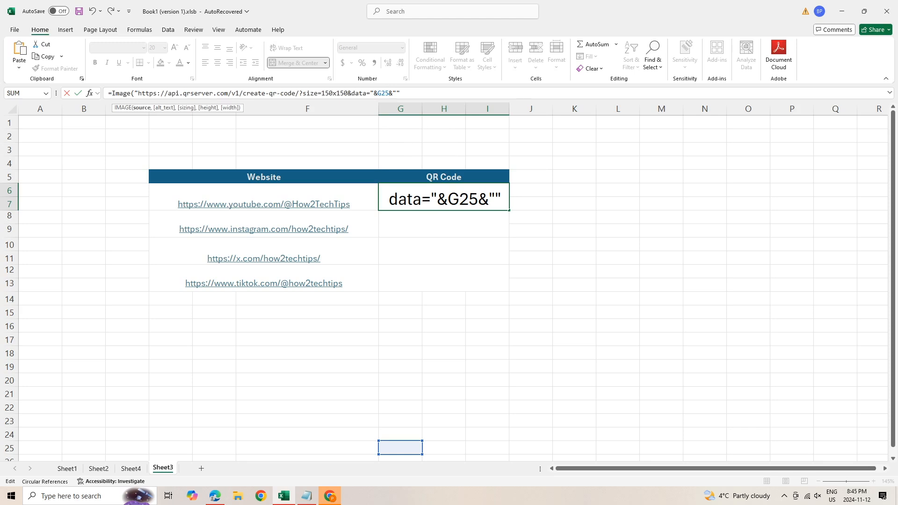
# Set the IMAGE formula's data cell reference to D6 and commit the formula in G6.
pyautogui.press('BackSpace')
pyautogui.press('BackSpace')
pyautogui.press('BackSpace')
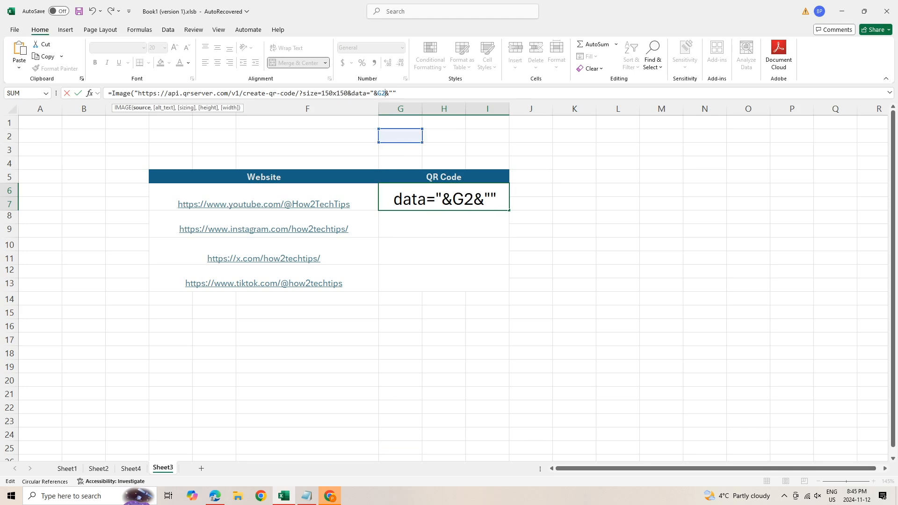
pyautogui.write('d')
pyautogui.press('BackSpace')
pyautogui.write('D5')
pyautogui.press('BackSpace')
pyautogui.write('6')
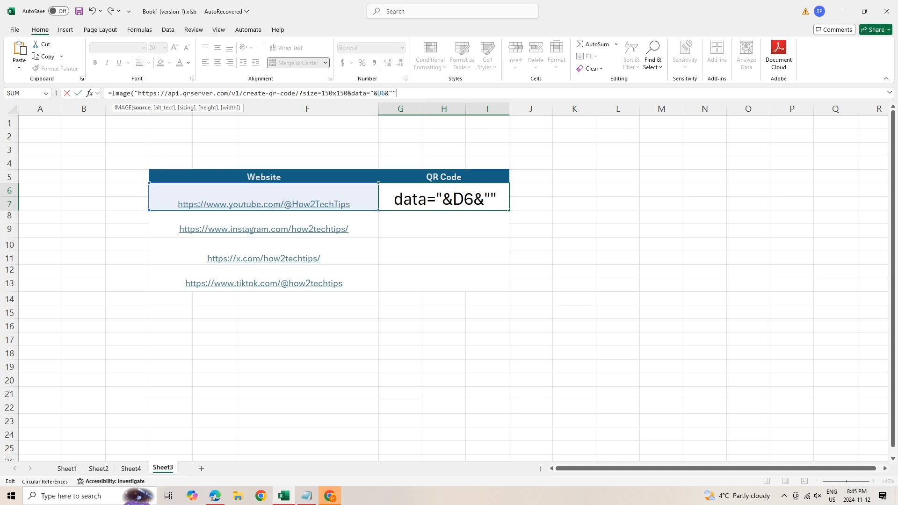
pyautogui.press('Return')
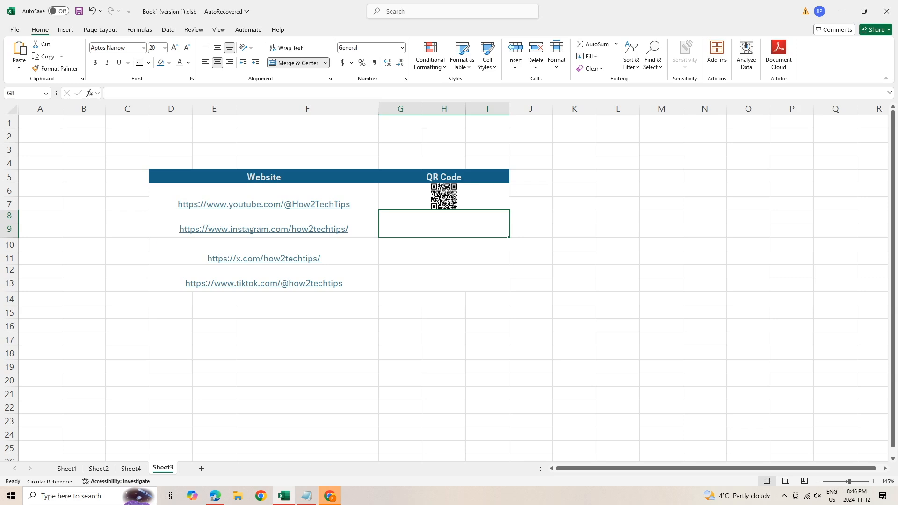
# Fill the QR code formula from G6 down the QR Code column through row 13, then deselect the range.
pyautogui.click(444, 196)
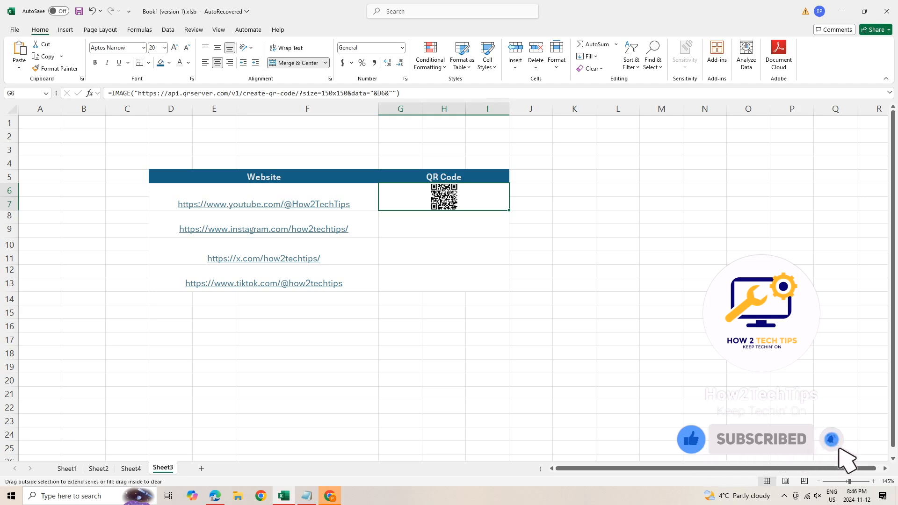
pyautogui.moveTo(509, 210); pyautogui.dragTo(509, 291)
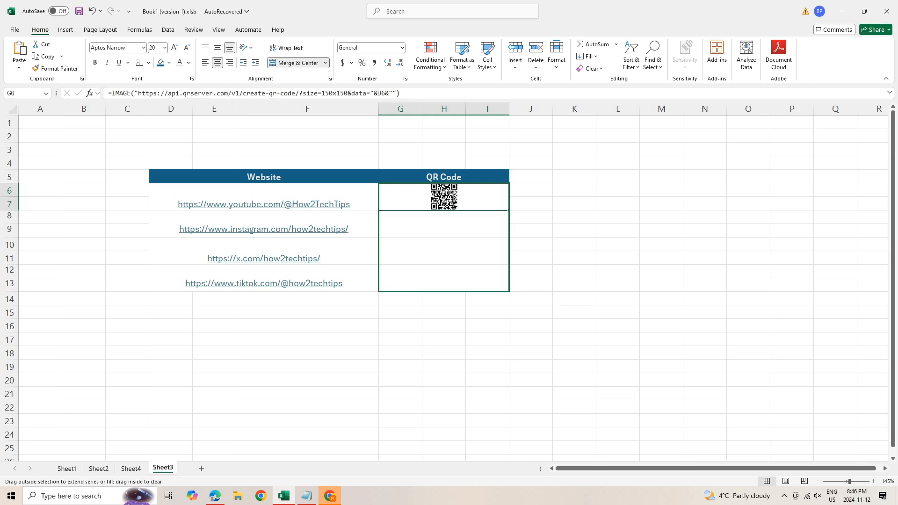
pyautogui.moveTo(509, 291); pyautogui.dragTo(509, 291)
pyautogui.click(531, 230)
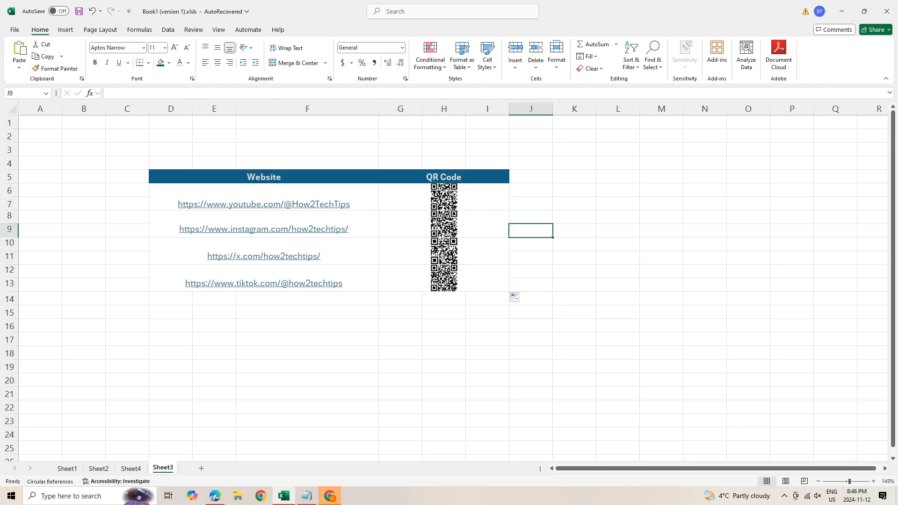